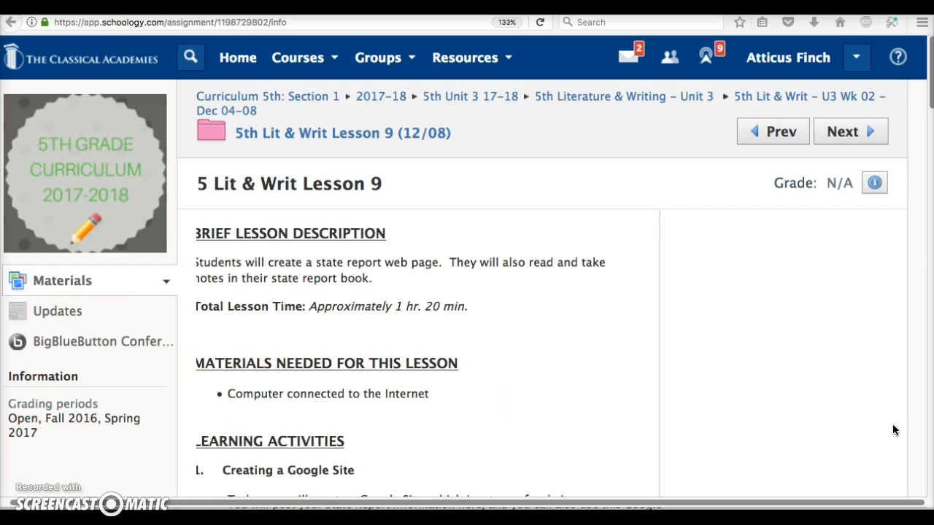
# Go to the school's Google Sites from the lesson page.
pyautogui.scroll(-2, 659, 391)
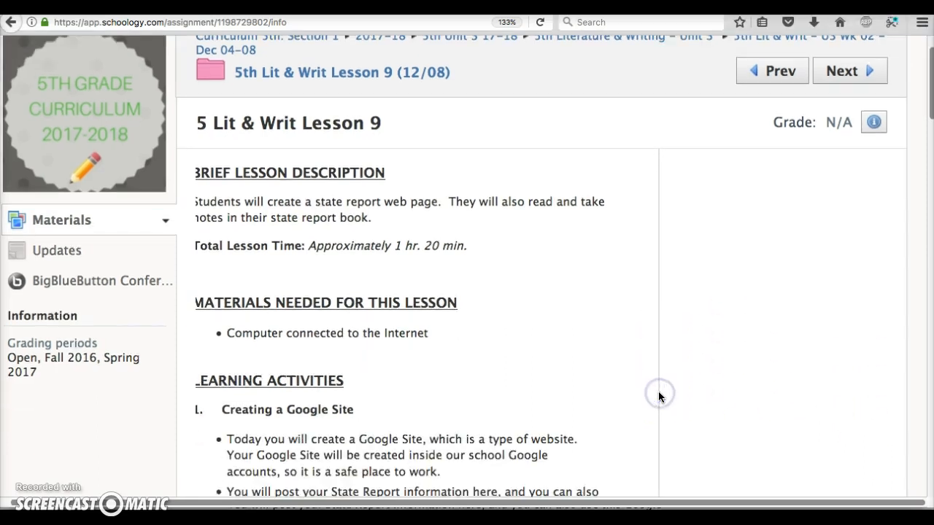
pyautogui.scroll(-9, 658, 396)
pyautogui.scroll(-3, 658, 394)
pyautogui.scroll(5, 658, 394)
pyautogui.click(449, 475)
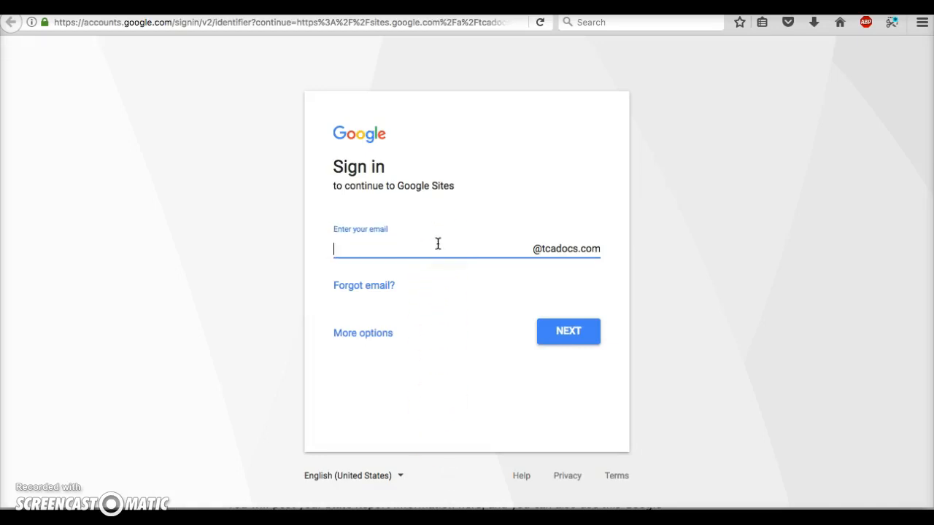
# Sign in with the school email and password, then start a new classic site.
pyautogui.write('atticusfinch')
pyautogui.click(549, 141)
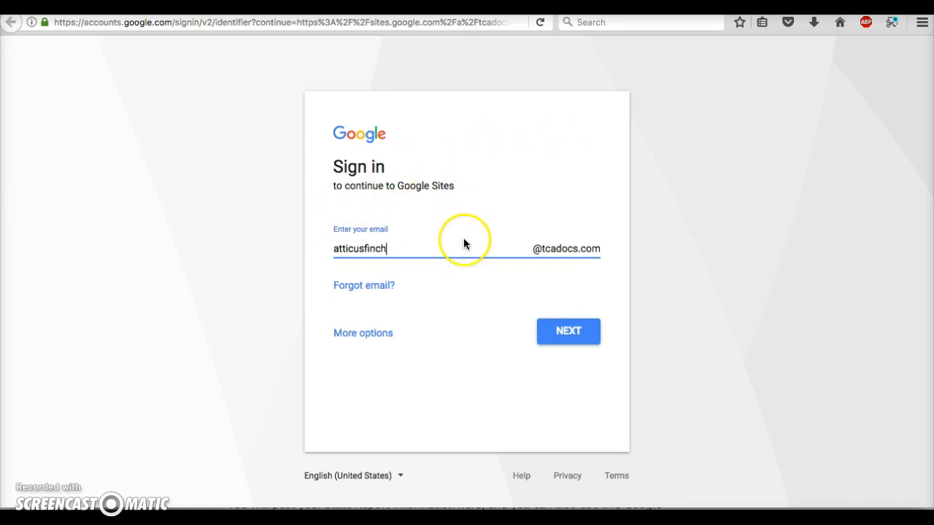
pyautogui.click(572, 331)
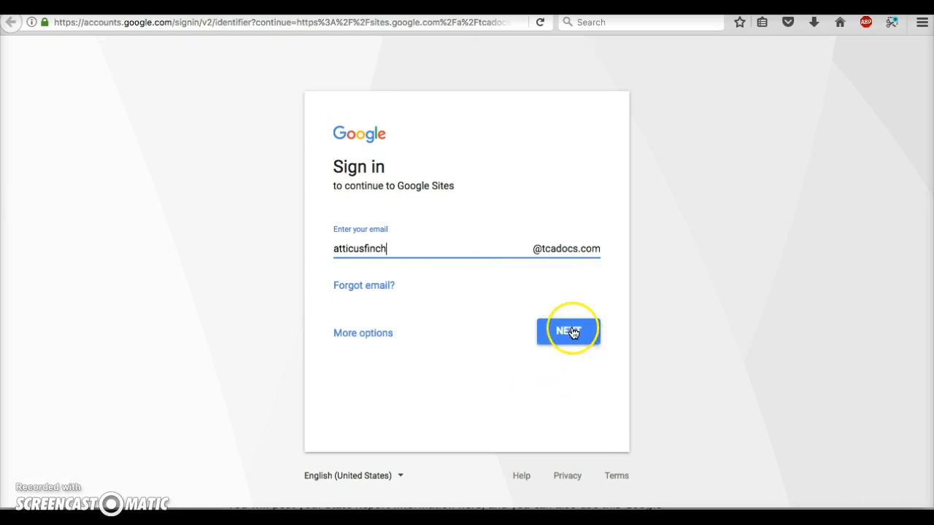
pyautogui.write('••••••••')
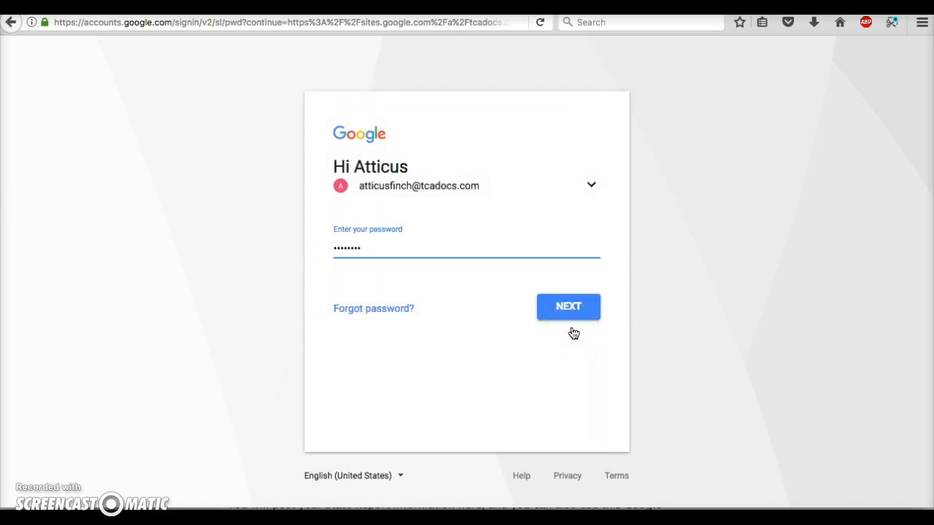
pyautogui.click(563, 309)
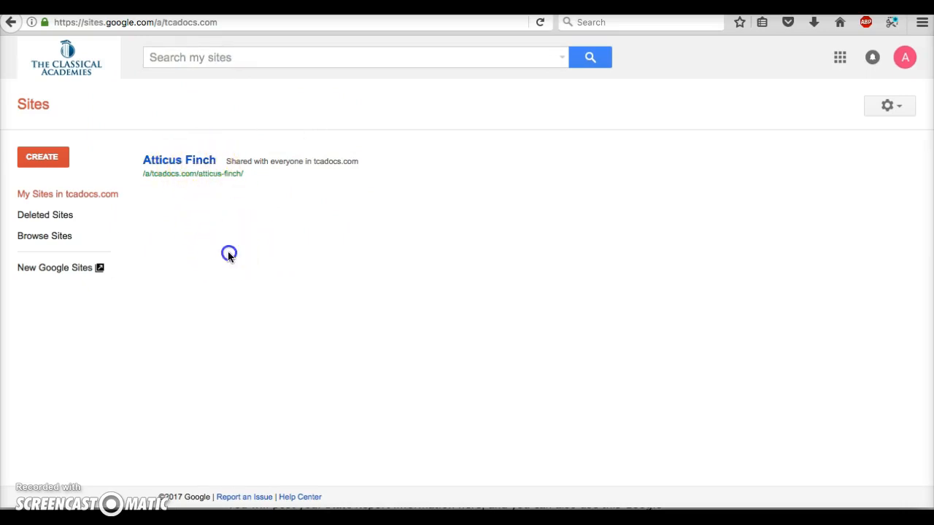
pyautogui.click(41, 160)
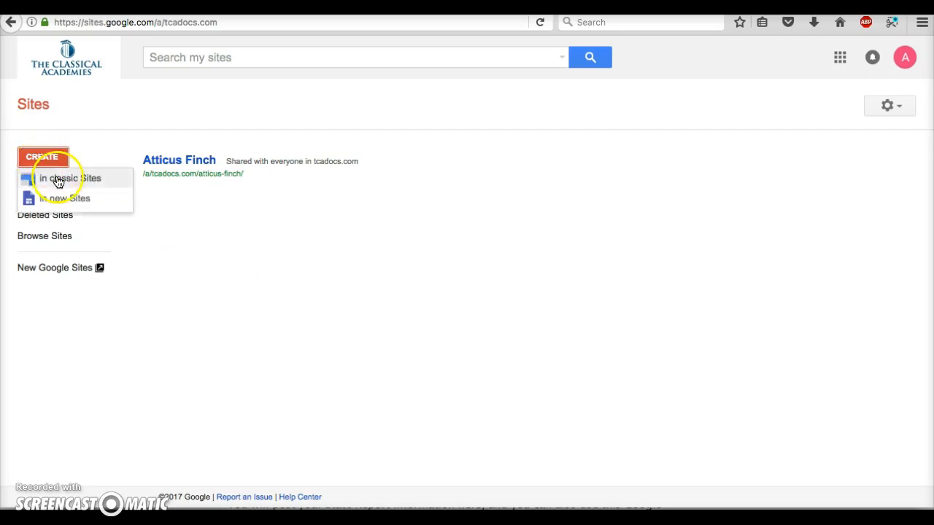
pyautogui.click(59, 182)
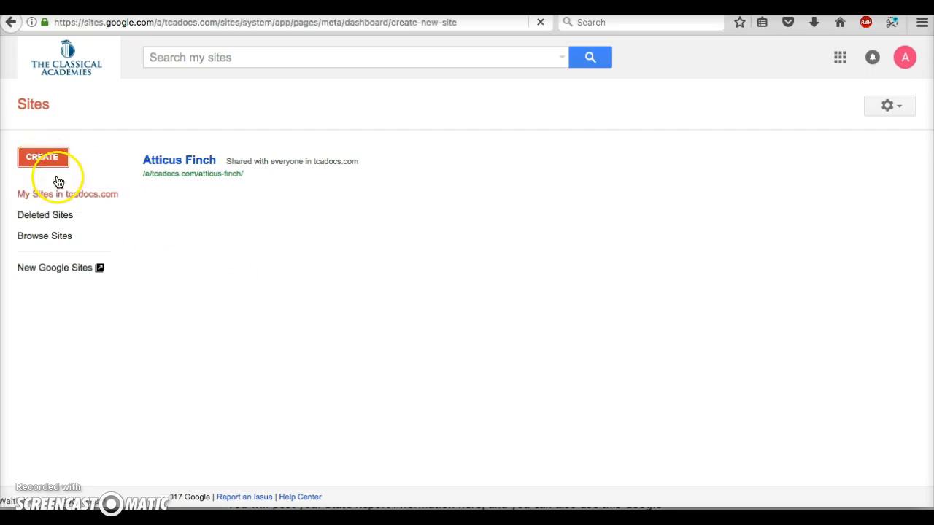
# Choose the State Report template for the new site.
pyautogui.click(499, 258)
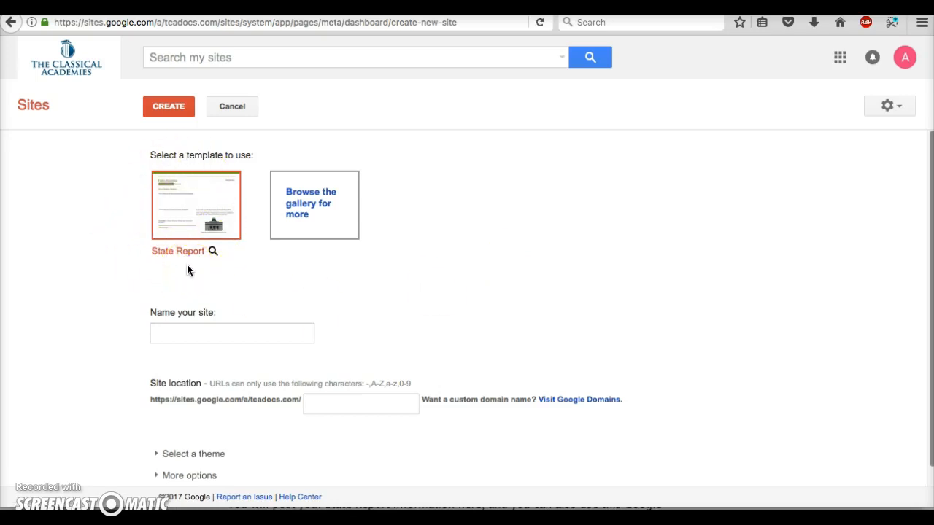
pyautogui.click(426, 259)
pyautogui.click(189, 208)
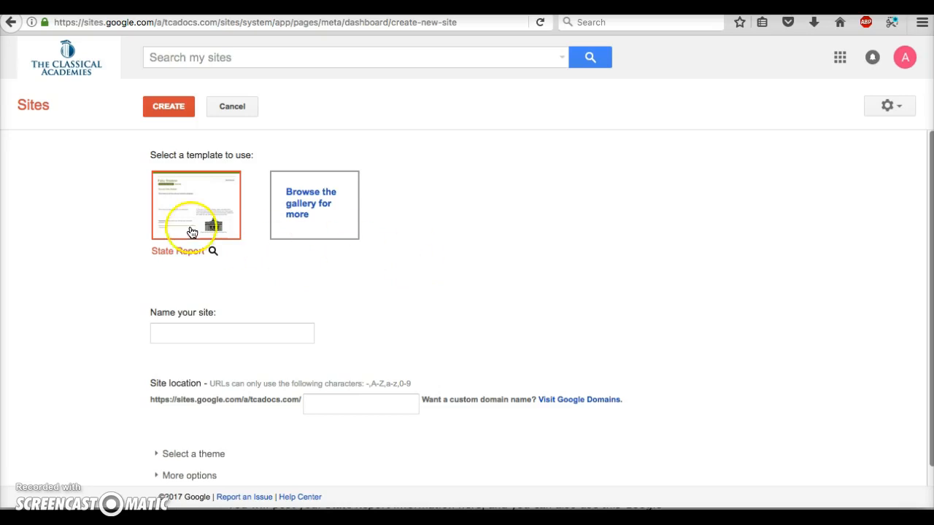
pyautogui.click(178, 143)
pyautogui.click(183, 203)
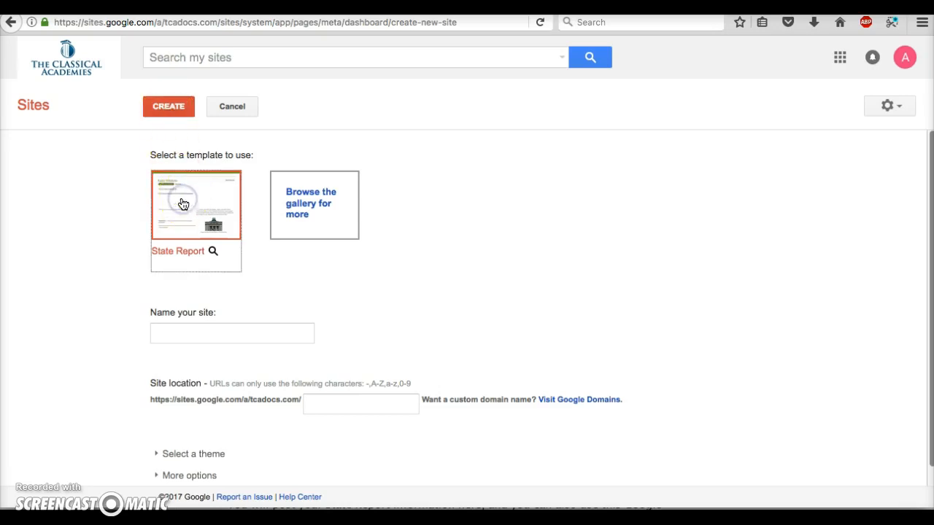
# Name the site after the student, letting the site location fill in, and create it.
pyautogui.click(219, 337)
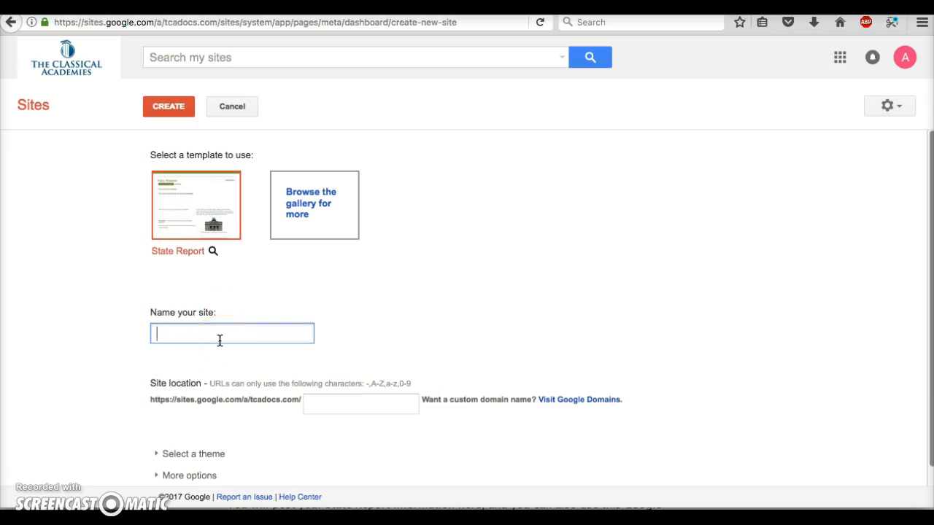
pyautogui.write('Atticus Finch')
pyautogui.click(219, 348)
pyautogui.click(310, 380)
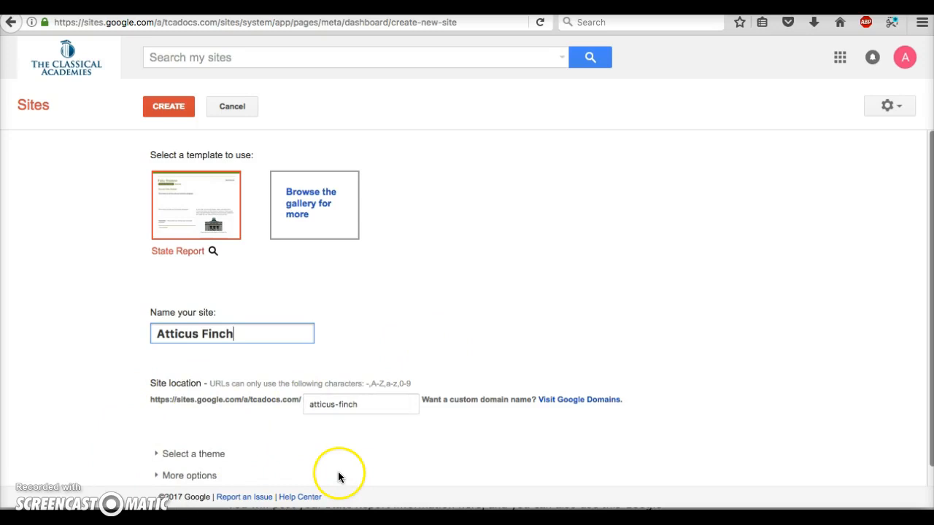
pyautogui.scroll(-1, 340, 477)
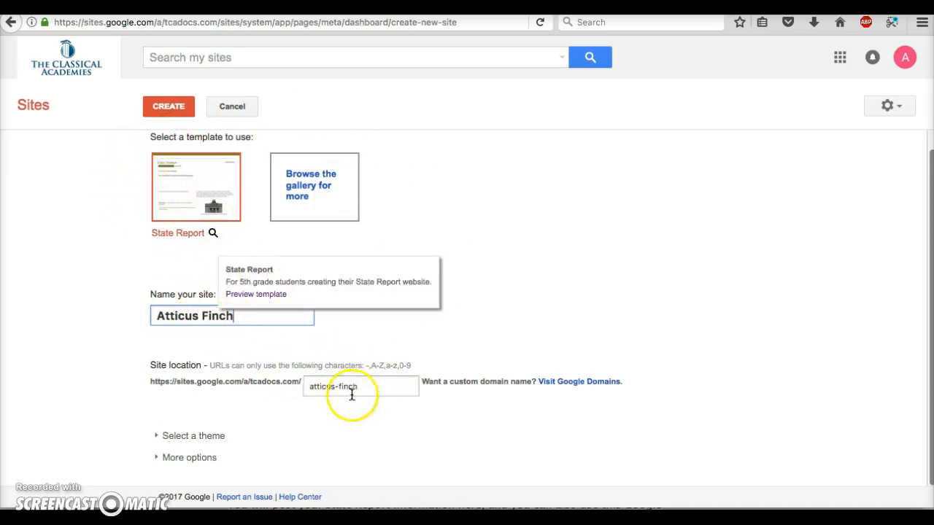
pyautogui.click(565, 286)
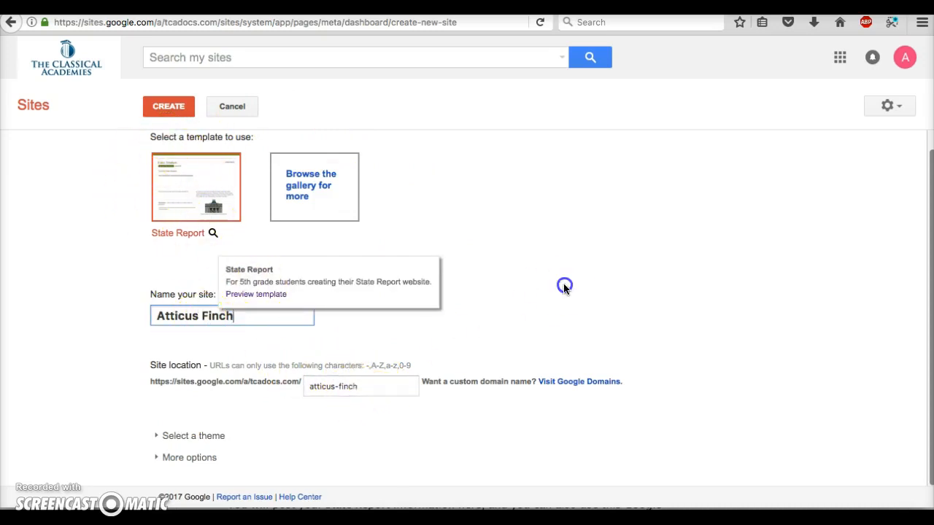
pyautogui.click(166, 104)
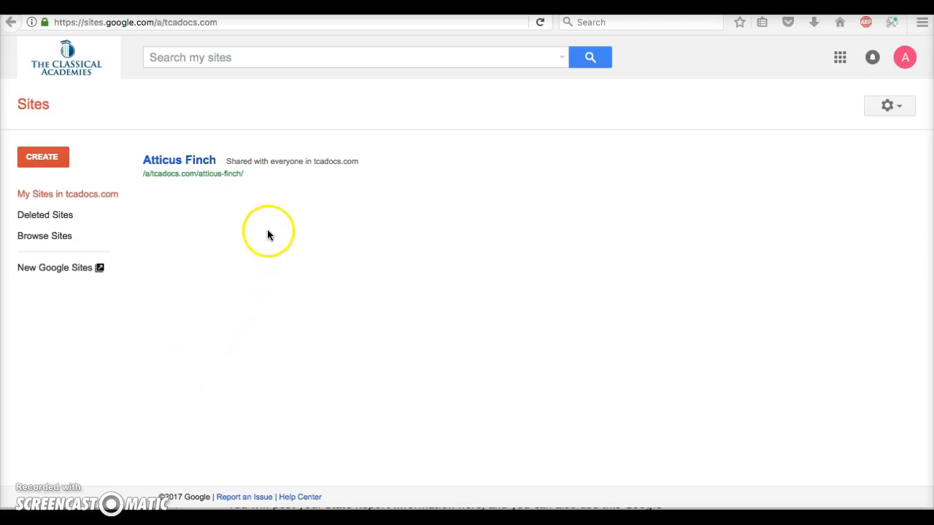
# Open the newly created State Report site from My Sites.
pyautogui.click(174, 162)
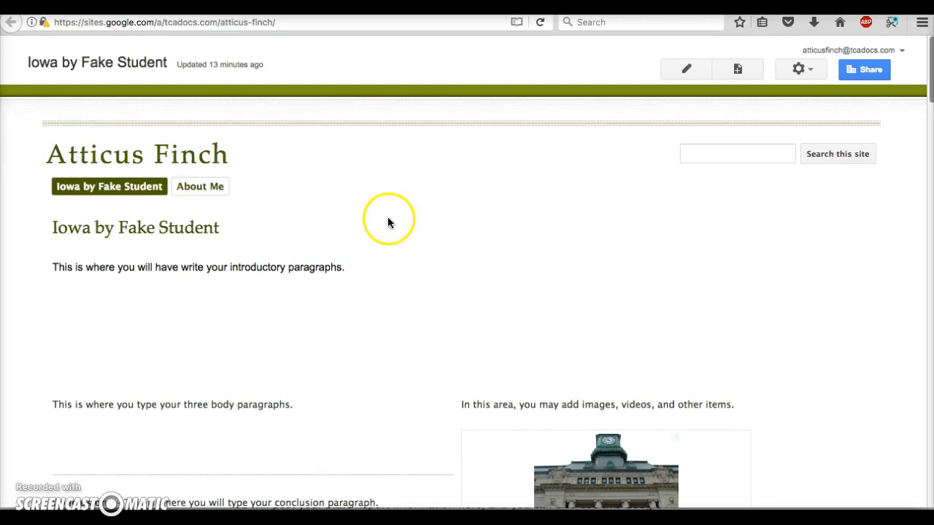
pyautogui.click(685, 77)
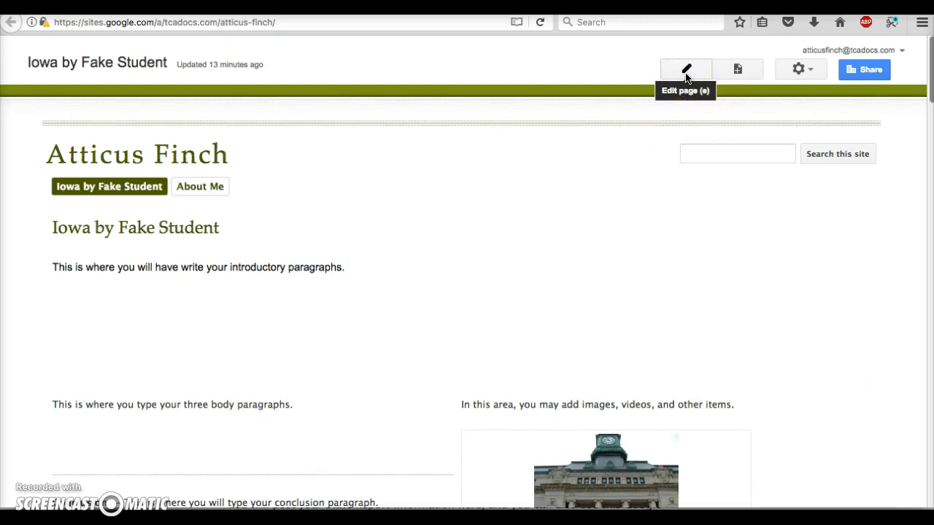
pyautogui.scroll(-3, 481, 258)
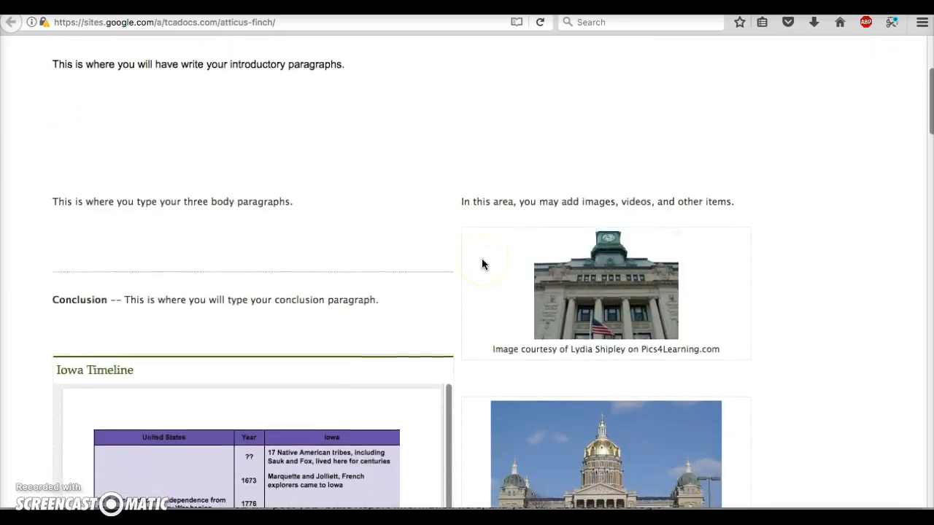
pyautogui.scroll(3, 481, 260)
pyautogui.click(428, 280)
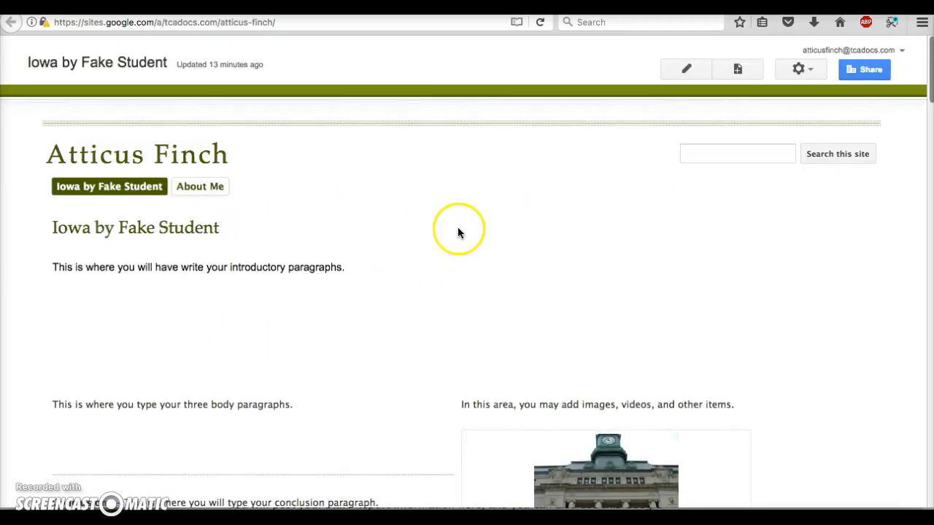
pyautogui.scroll(-9, 458, 232)
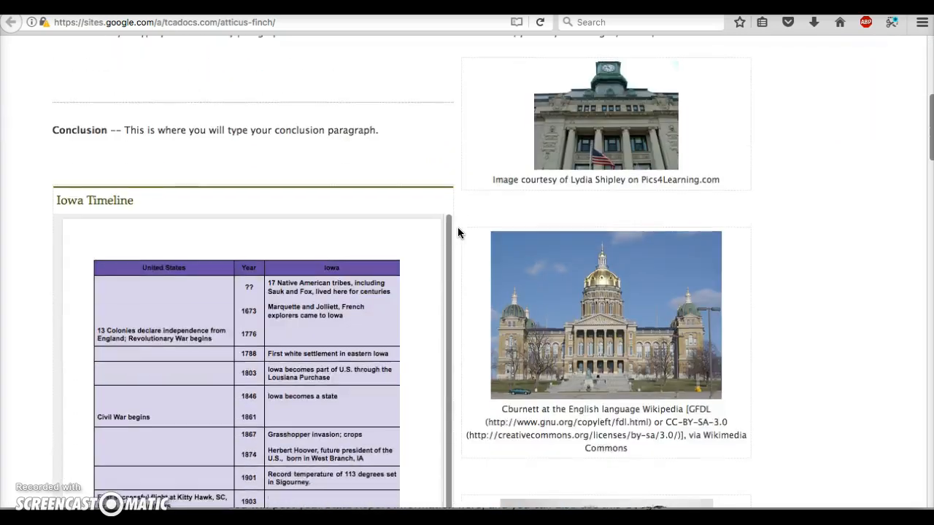
pyautogui.scroll(10, 457, 232)
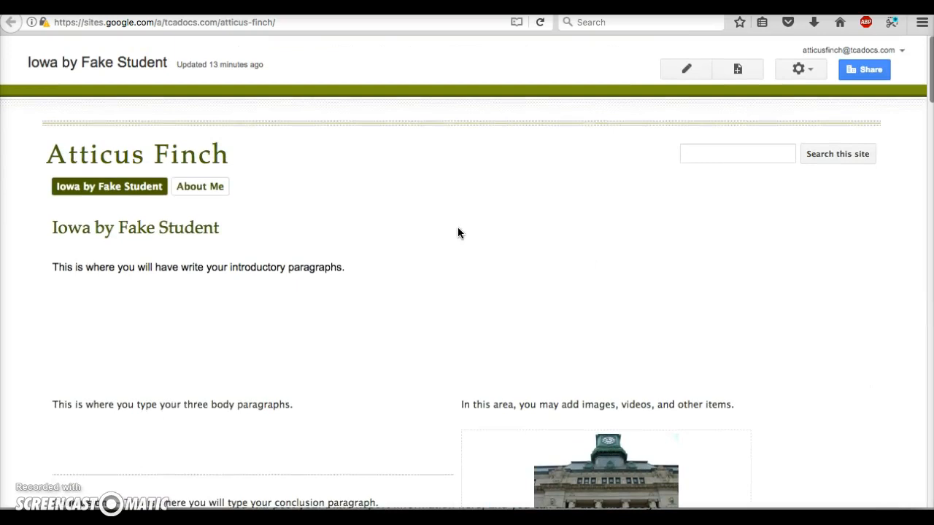
pyautogui.click(555, 232)
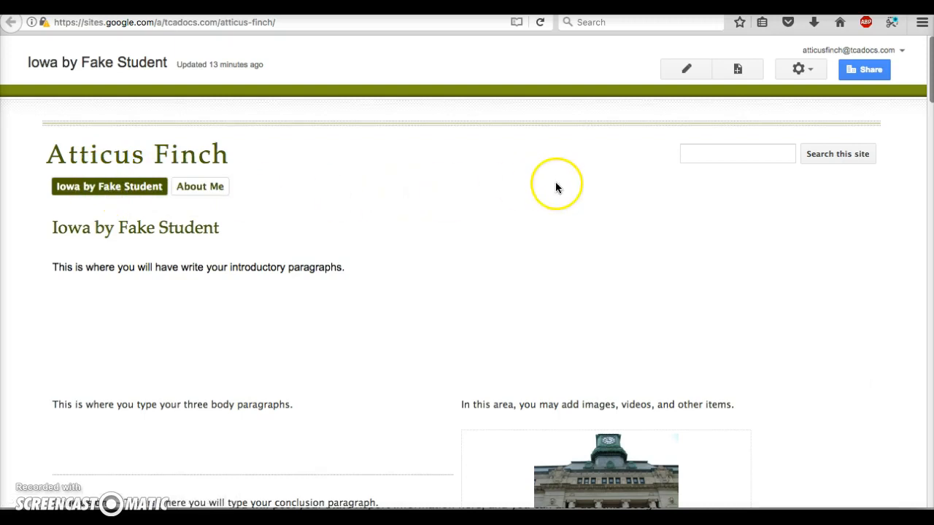
# Retitle the home page to 'Iowa by' plus the student's name and save it.
pyautogui.click(686, 68)
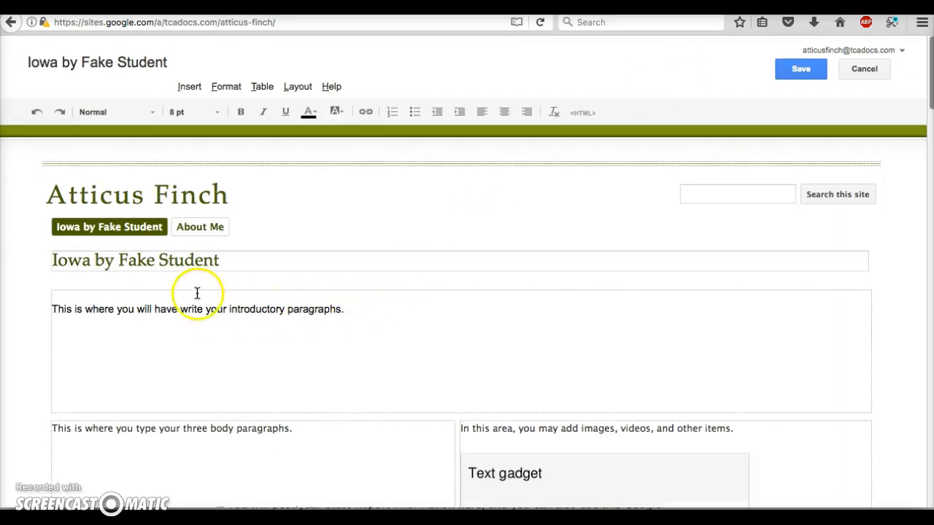
pyautogui.click(232, 267)
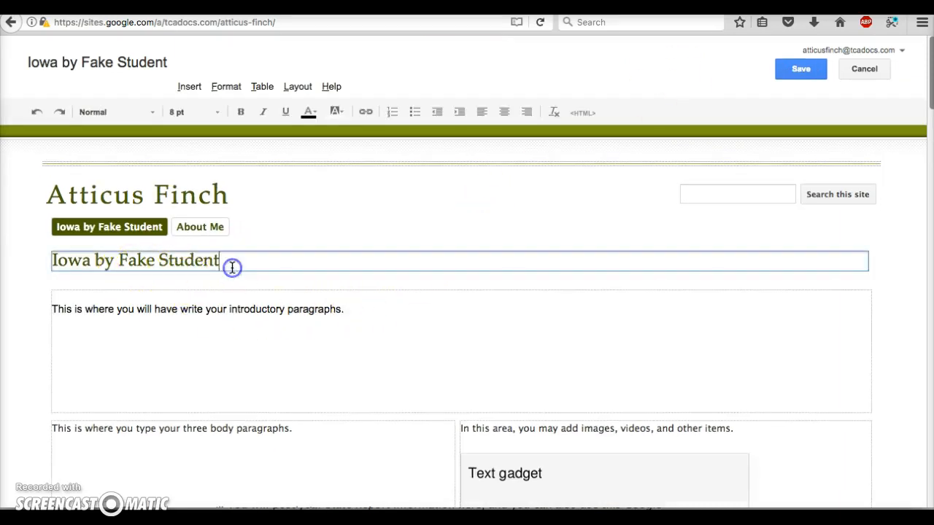
pyautogui.press('BackSpace')
pyautogui.press('BackSpace')
pyautogui.press('BackSpace')
pyautogui.press('BackSpace')
pyautogui.press('BackSpace')
pyautogui.press('BackSpace')
pyautogui.press('BackSpace')
pyautogui.press('BackSpace')
pyautogui.press('BackSpace')
pyautogui.press('BackSpace')
pyautogui.press('BackSpace')
pyautogui.press('BackSpace')
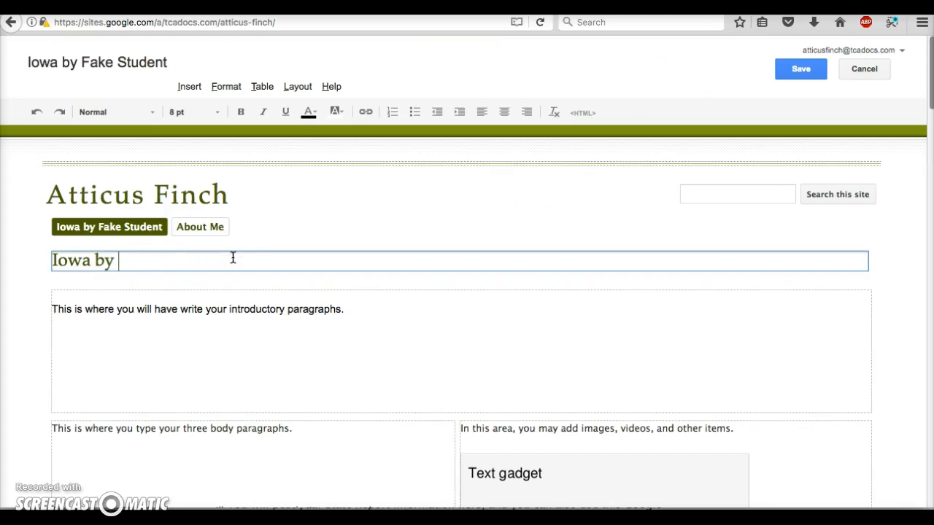
pyautogui.write('Atticu')
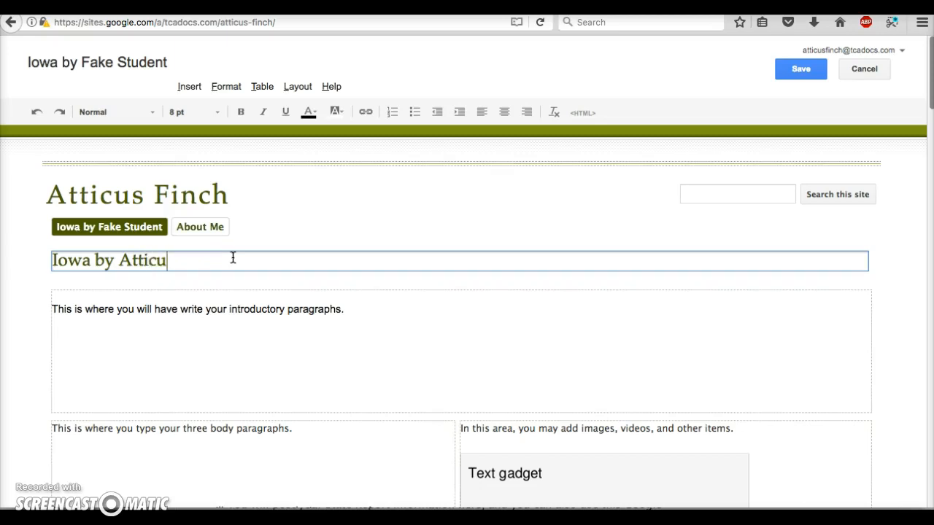
pyautogui.write('s Finch')
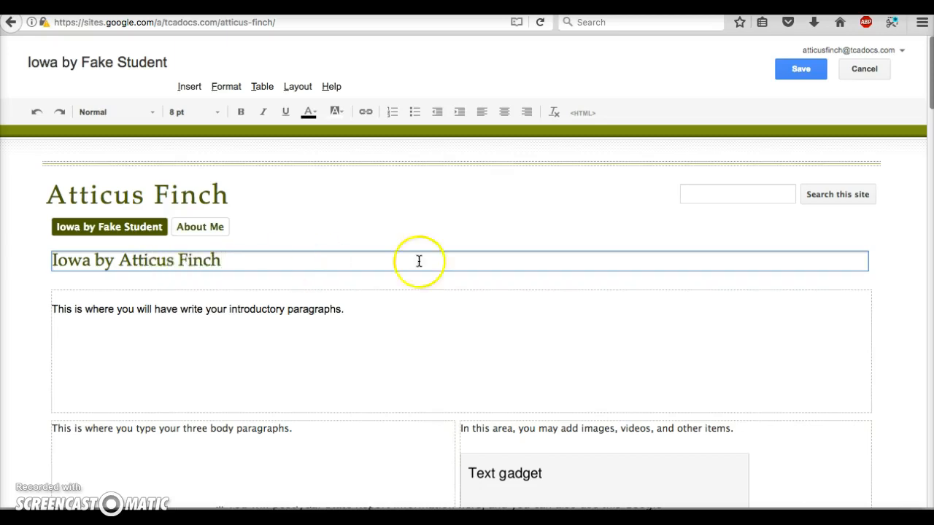
pyautogui.click(806, 69)
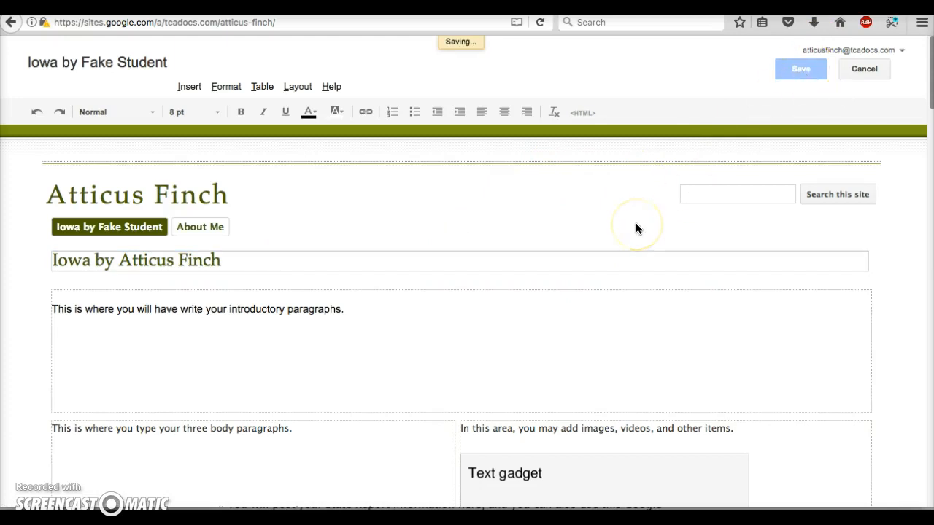
pyautogui.click(560, 316)
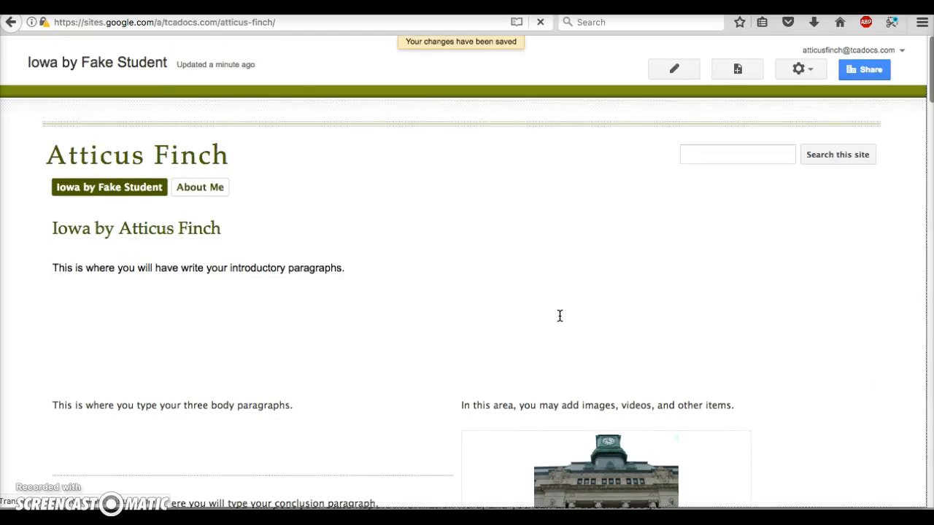
pyautogui.click(526, 321)
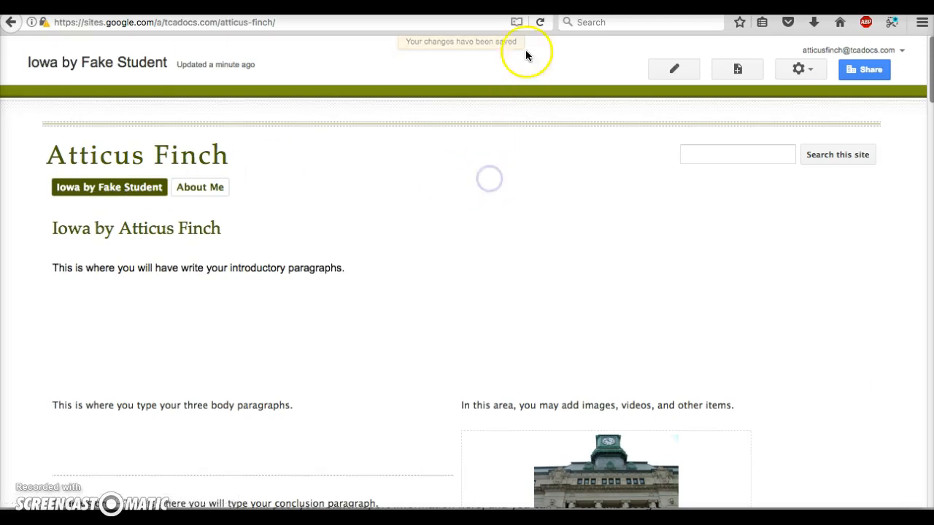
# Reload the site and confirm the navigation tab matches the new 'Iowa by' page title.
pyautogui.click(541, 24)
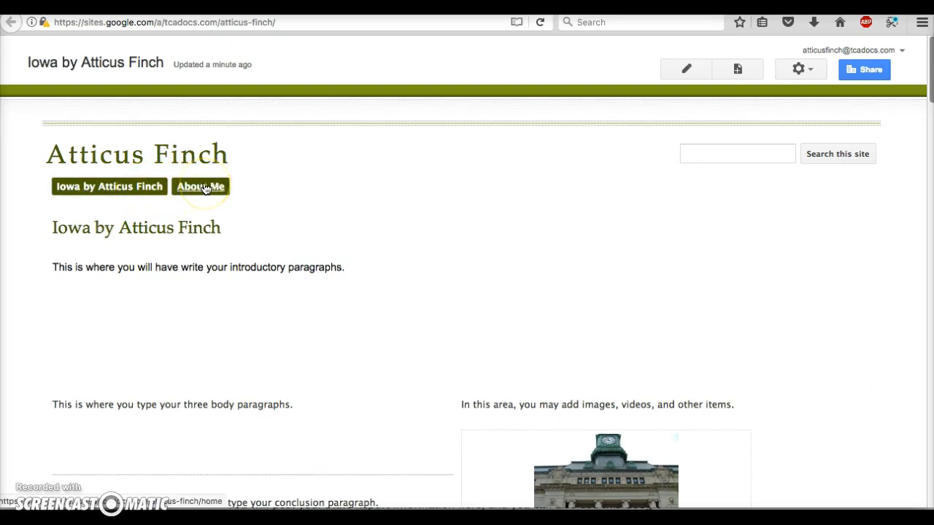
pyautogui.click(123, 189)
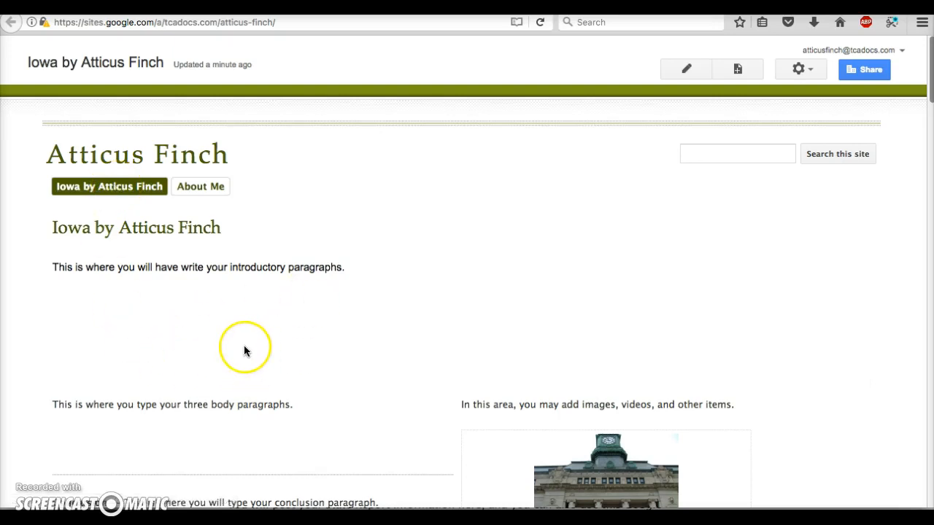
pyautogui.scroll(-5, 245, 349)
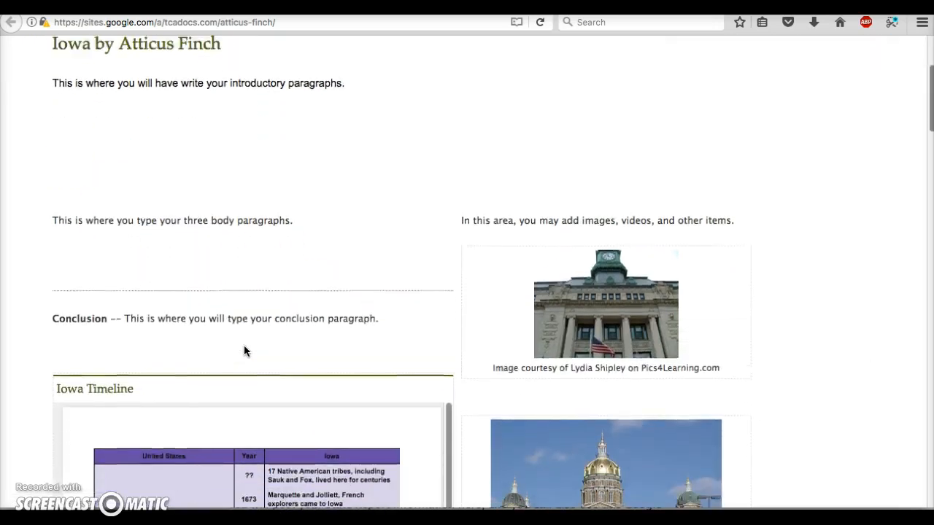
pyautogui.scroll(4, 244, 349)
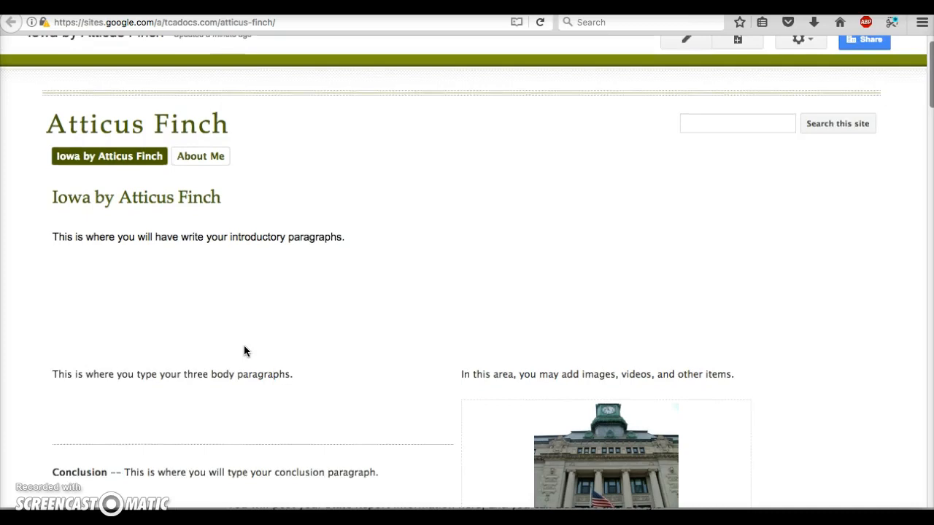
pyautogui.click(202, 158)
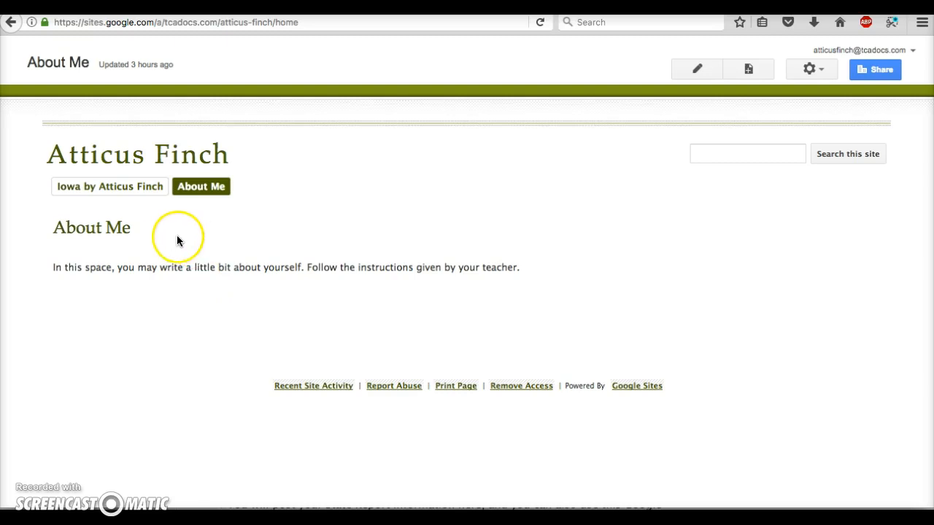
pyautogui.click(110, 186)
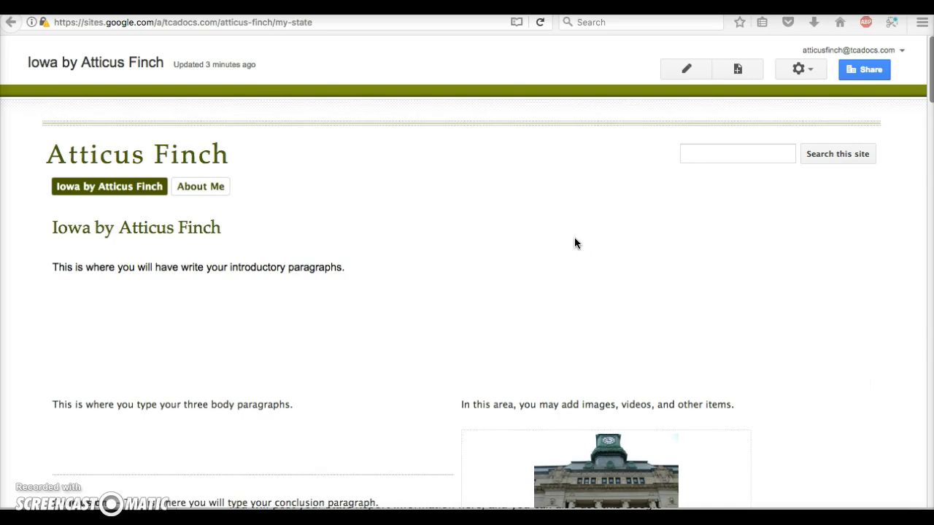
pyautogui.click(693, 75)
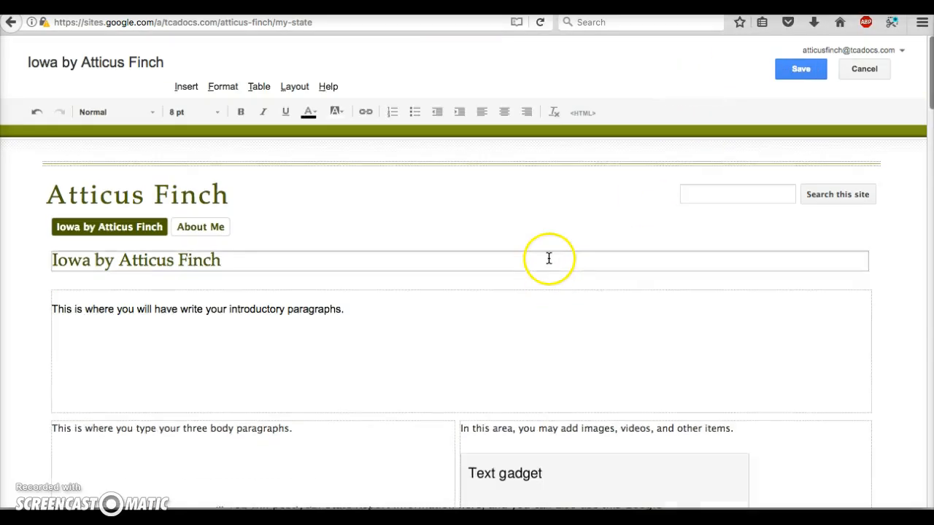
pyautogui.click(321, 338)
pyautogui.scroll(-1, 321, 340)
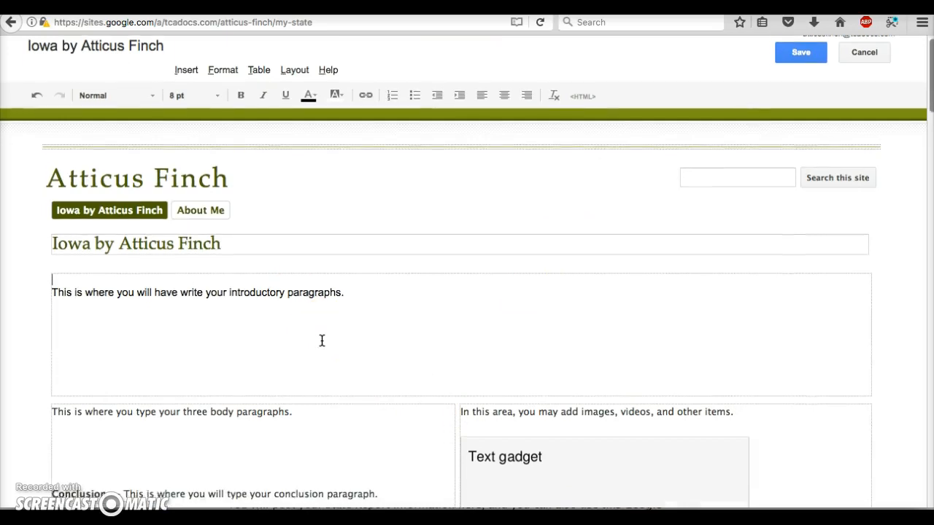
pyautogui.click(250, 294)
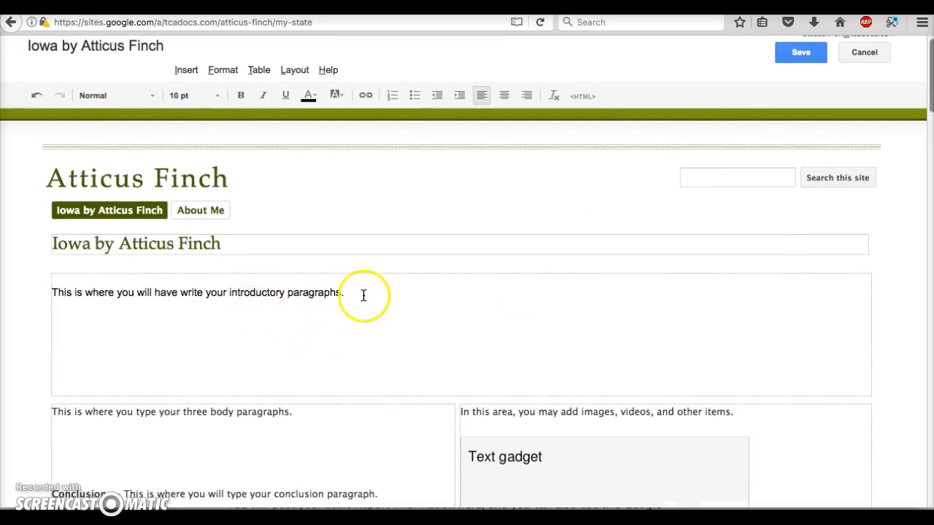
pyautogui.moveTo(355, 292); pyautogui.dragTo(47, 295)
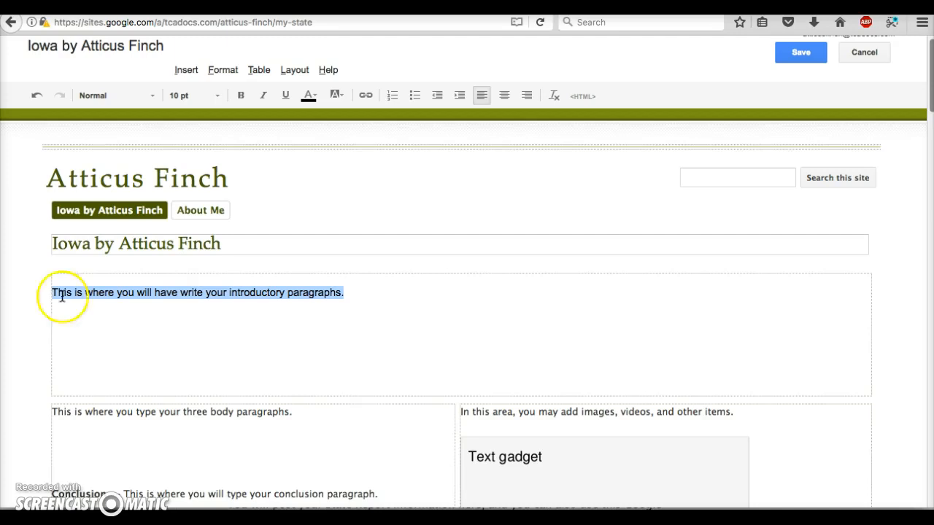
pyautogui.click(226, 310)
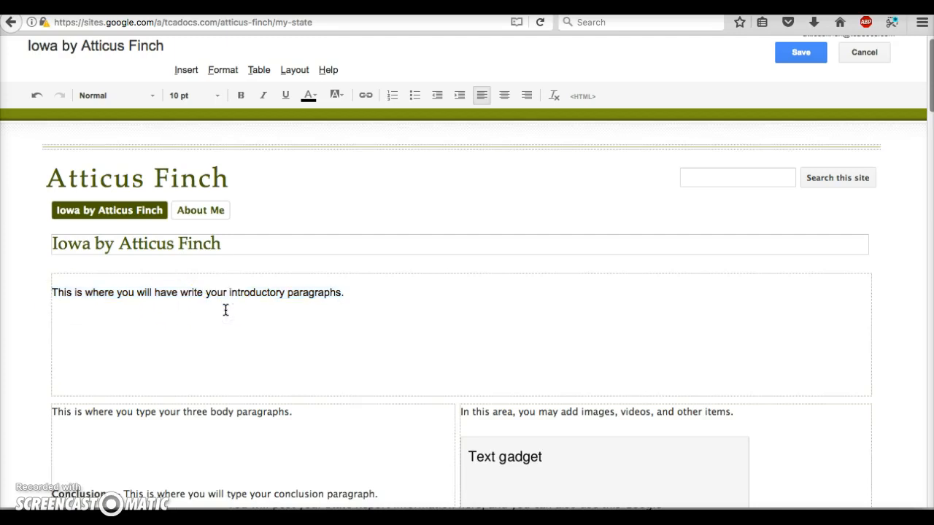
pyautogui.scroll(-5, 225, 310)
pyautogui.click(126, 277)
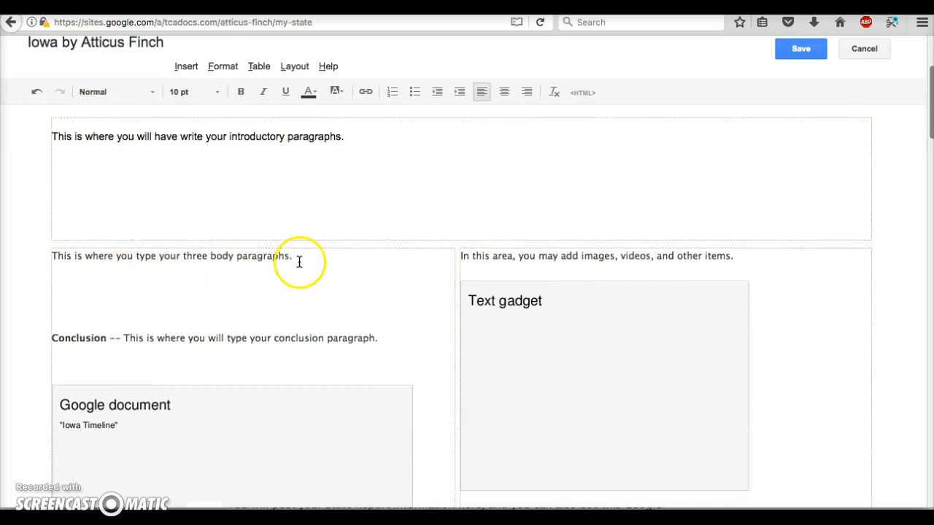
pyautogui.moveTo(300, 256); pyautogui.dragTo(50, 260)
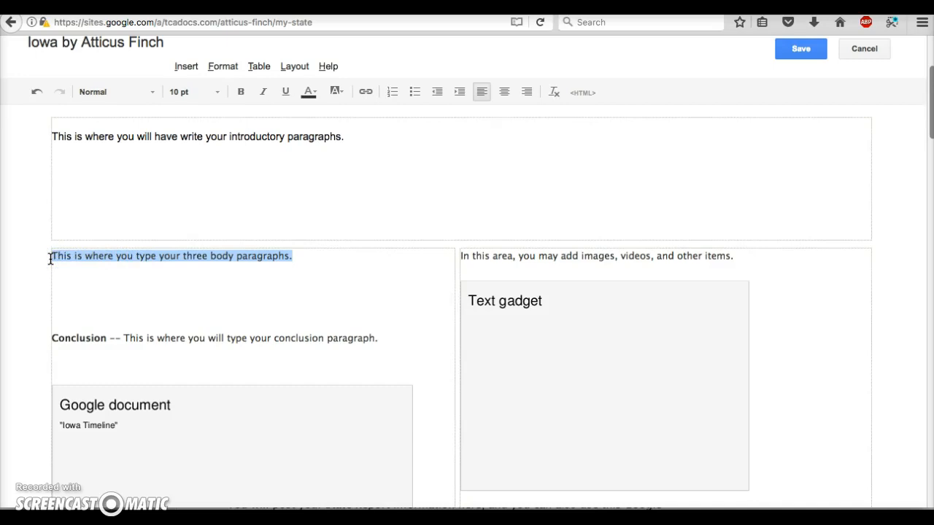
pyautogui.press('BackSpace')
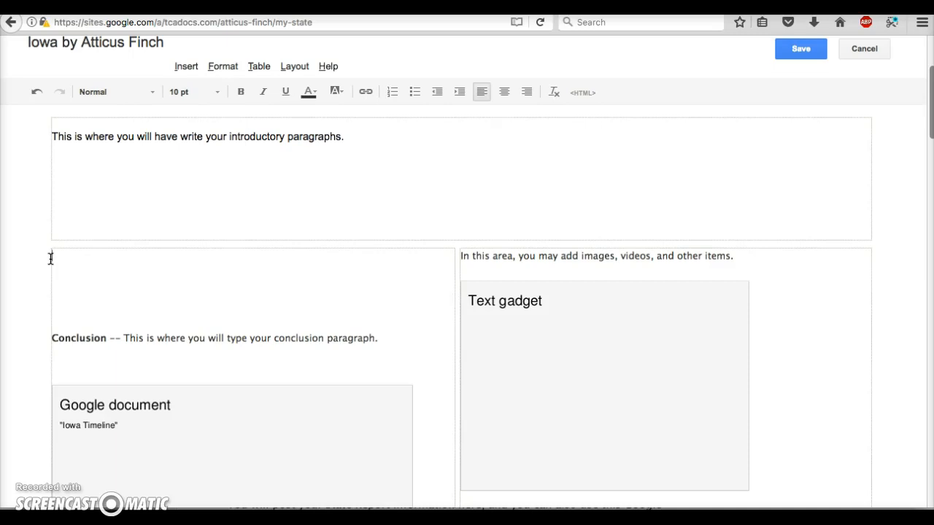
pyautogui.scroll(-3, 367, 311)
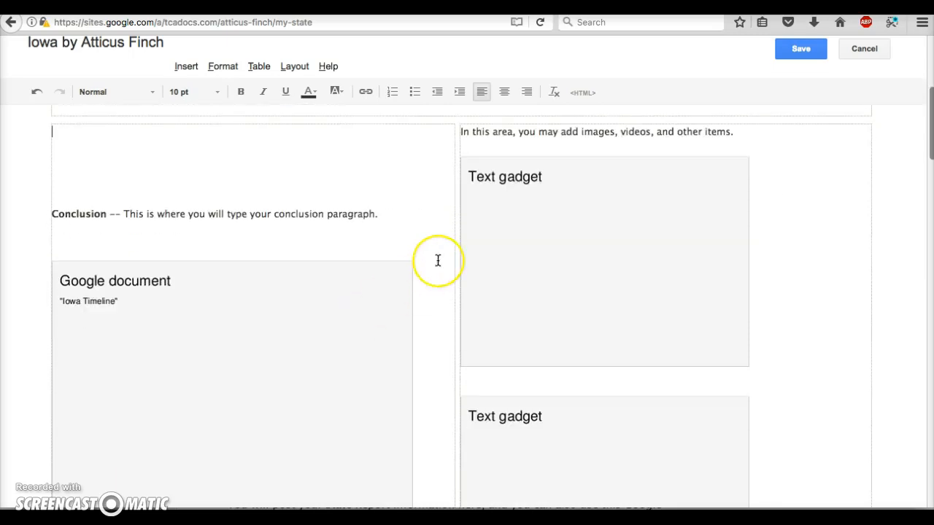
pyautogui.scroll(-10, 438, 261)
pyautogui.scroll(3, 438, 260)
pyautogui.scroll(6, 438, 260)
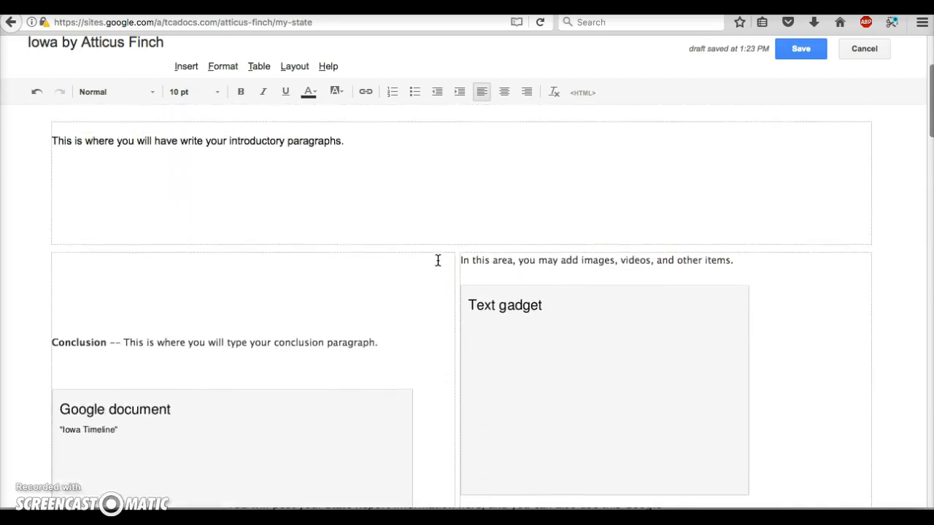
pyautogui.press('super+z')
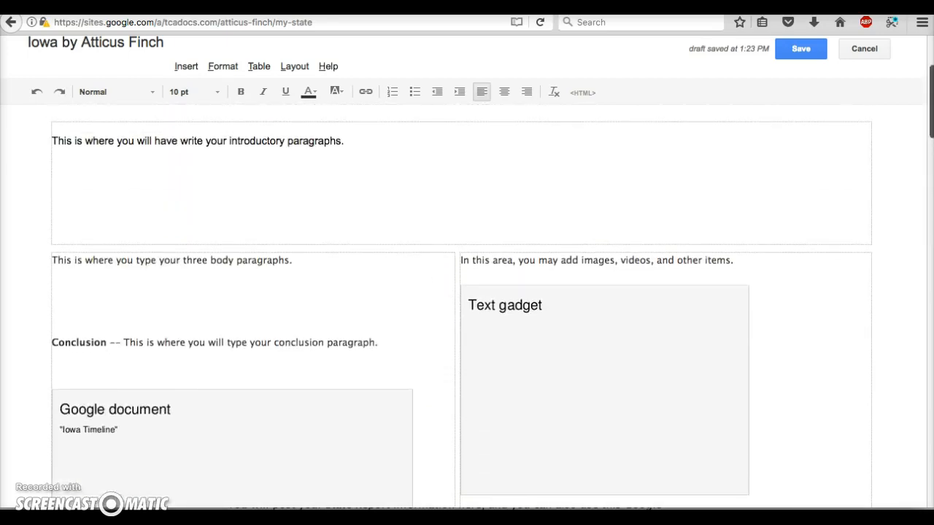
pyautogui.click(802, 51)
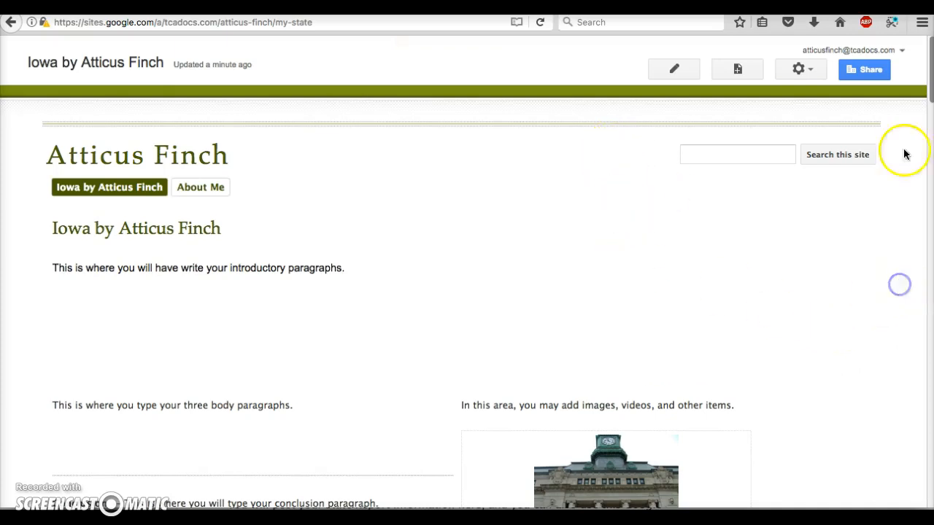
# Change sharing to Can view for anyone at The Classical Academy, save, and return home.
pyautogui.click(872, 70)
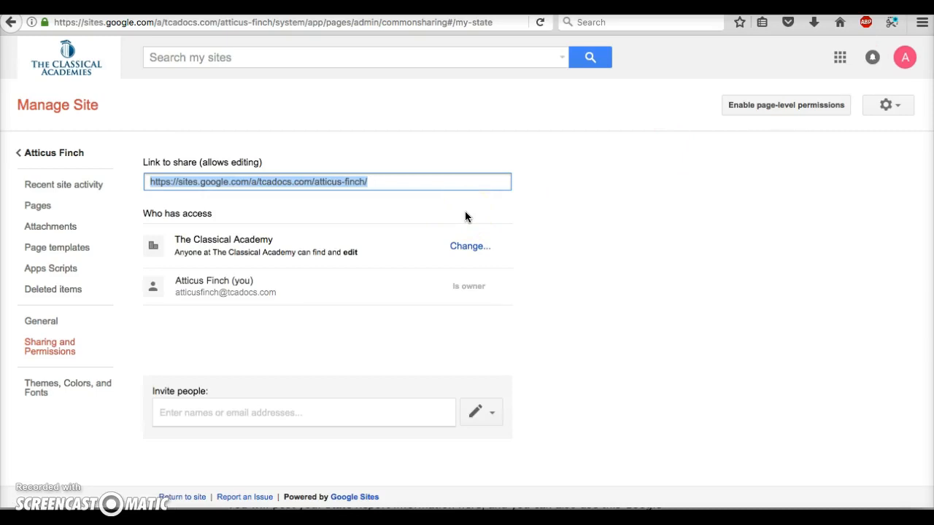
pyautogui.click(465, 215)
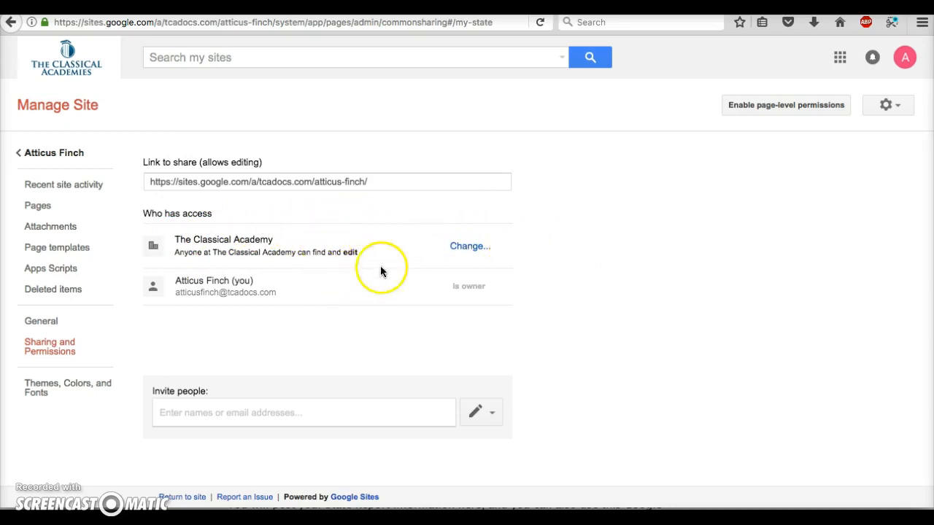
pyautogui.click(471, 247)
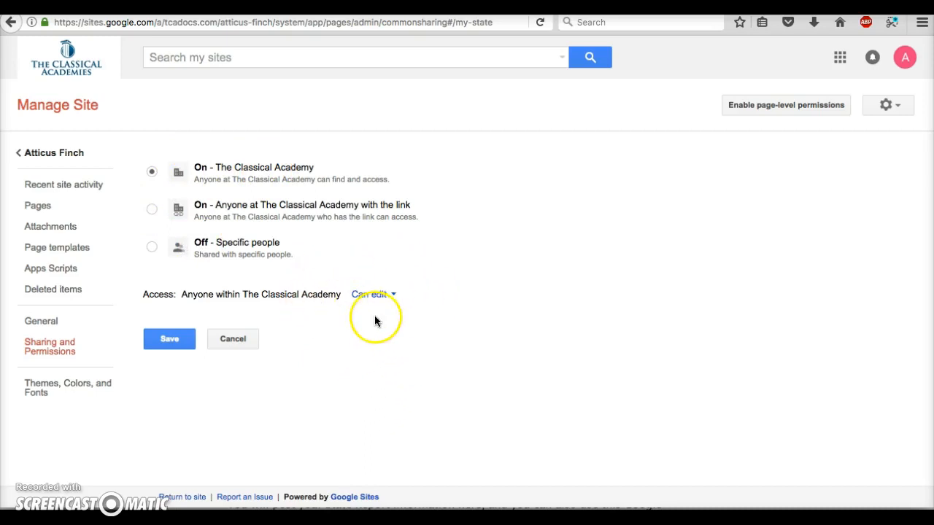
pyautogui.click(393, 295)
pyautogui.click(391, 340)
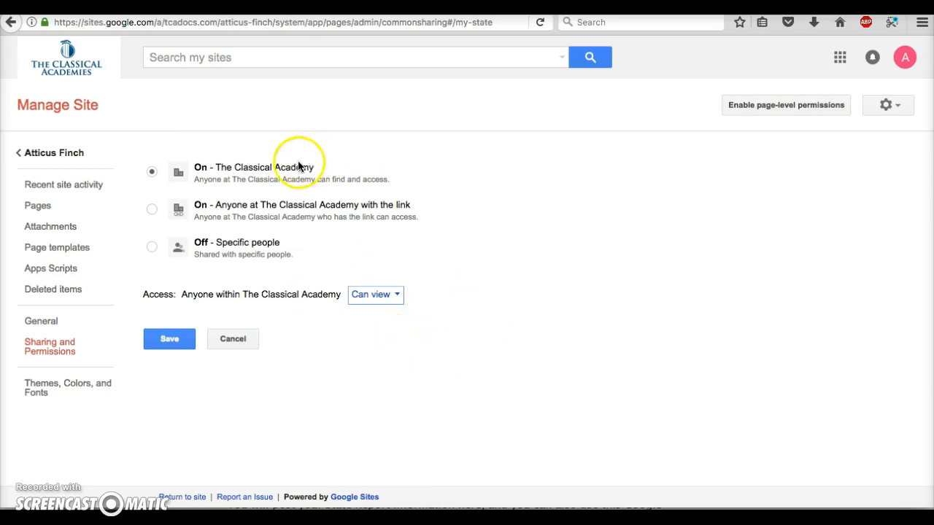
pyautogui.click(151, 173)
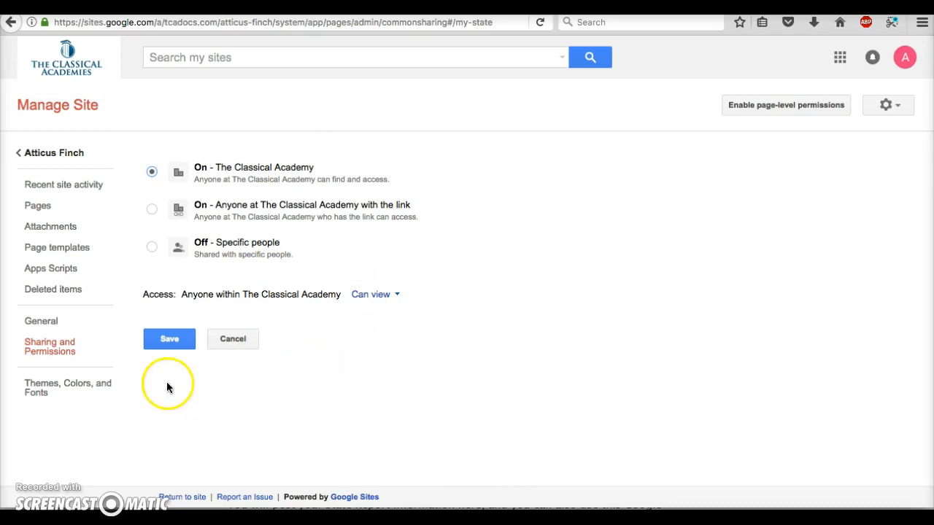
pyautogui.click(162, 343)
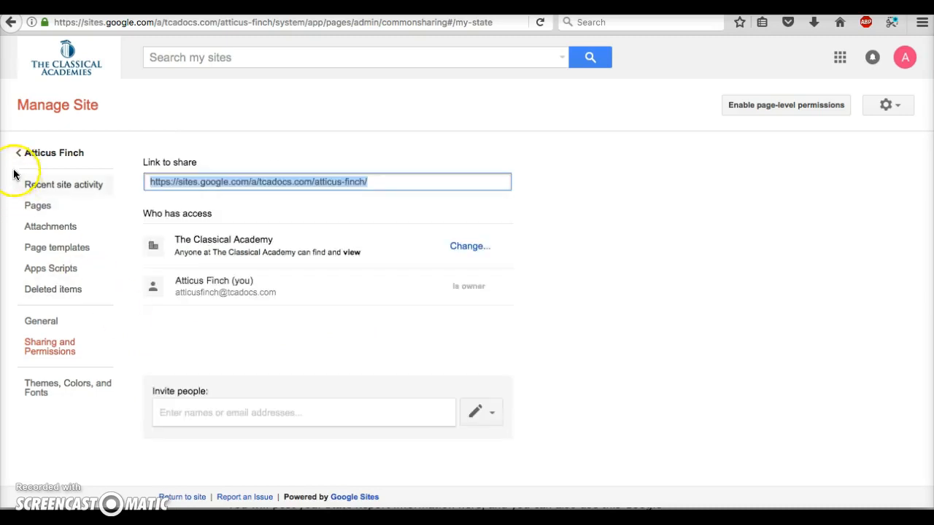
pyautogui.click(70, 159)
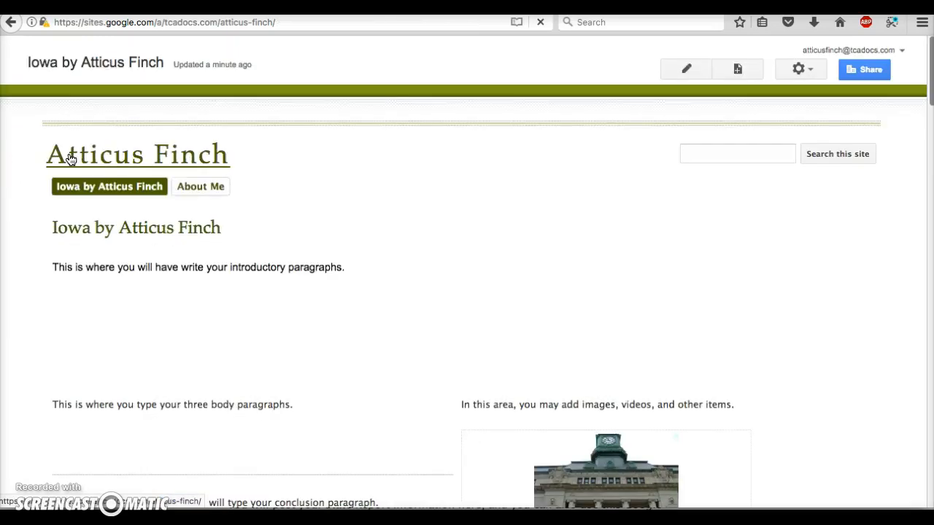